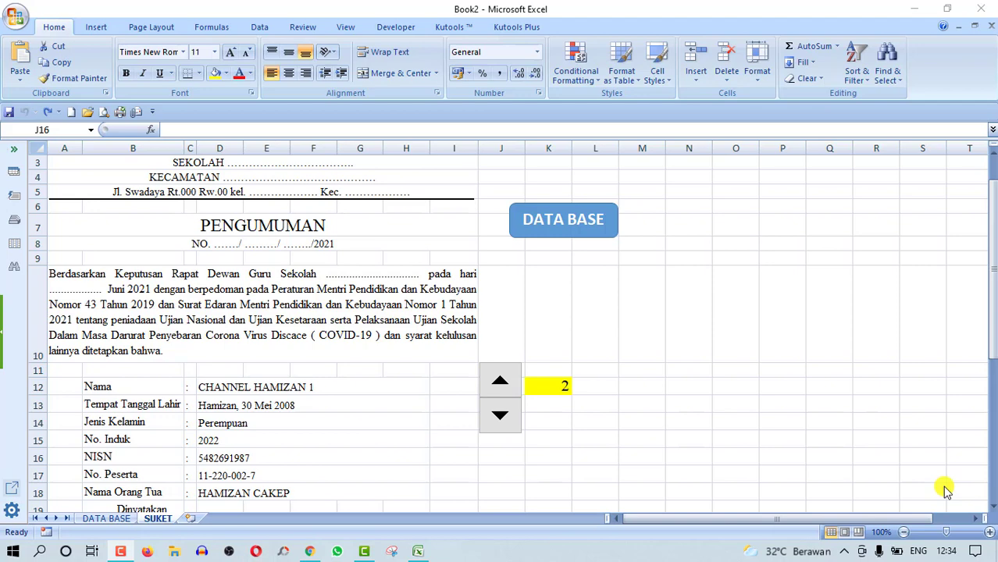
- Step the K12 record number forward to 6, then back down and up again to 5
{"action": "left_click", "coordinate": [502, 381]}
{"action": "left_click", "coordinate": [502, 381]}
{"action": "left_click", "coordinate": [502, 381]}
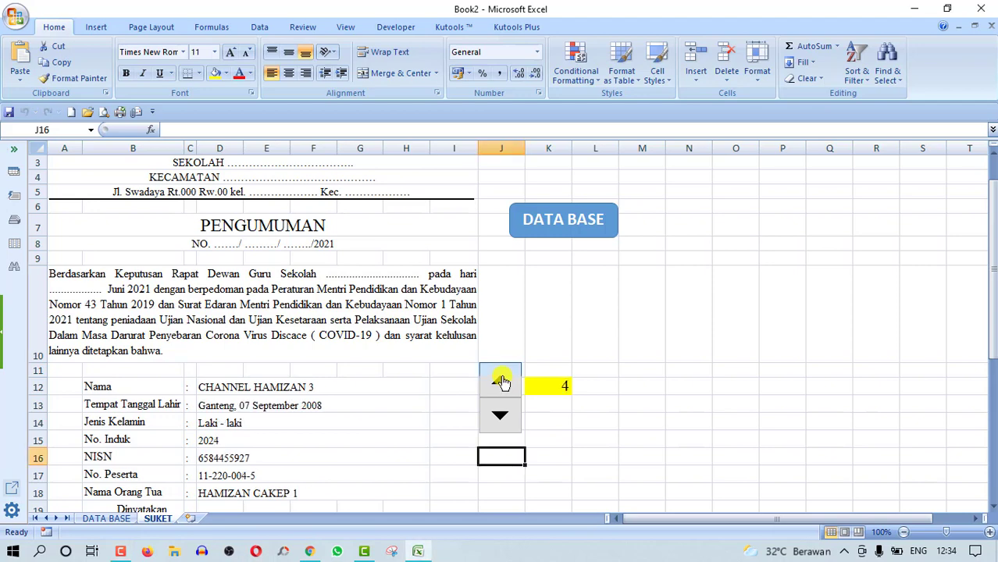
{"action": "left_click", "coordinate": [502, 381]}
{"action": "left_click", "coordinate": [502, 381]}
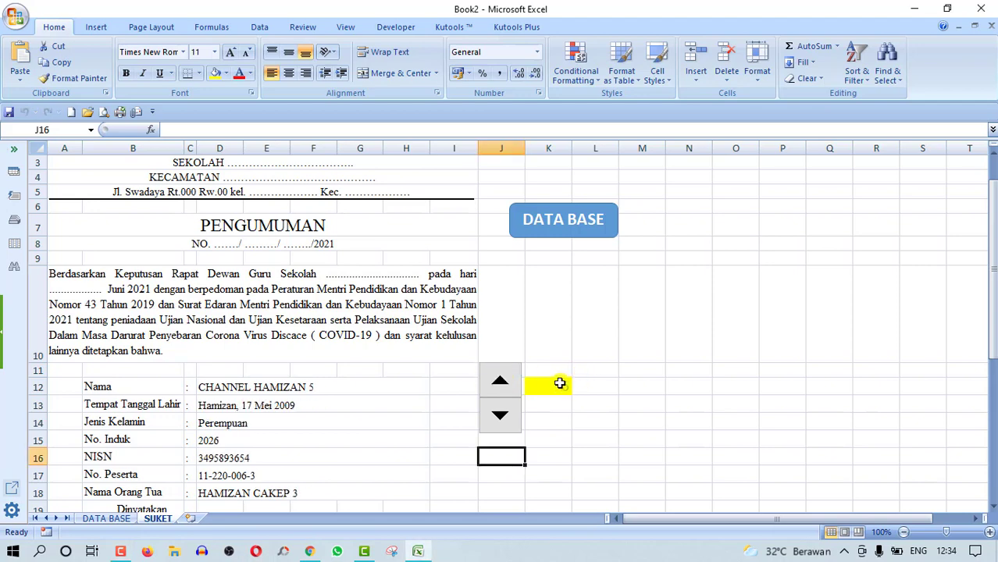
{"action": "left_click", "coordinate": [500, 422]}
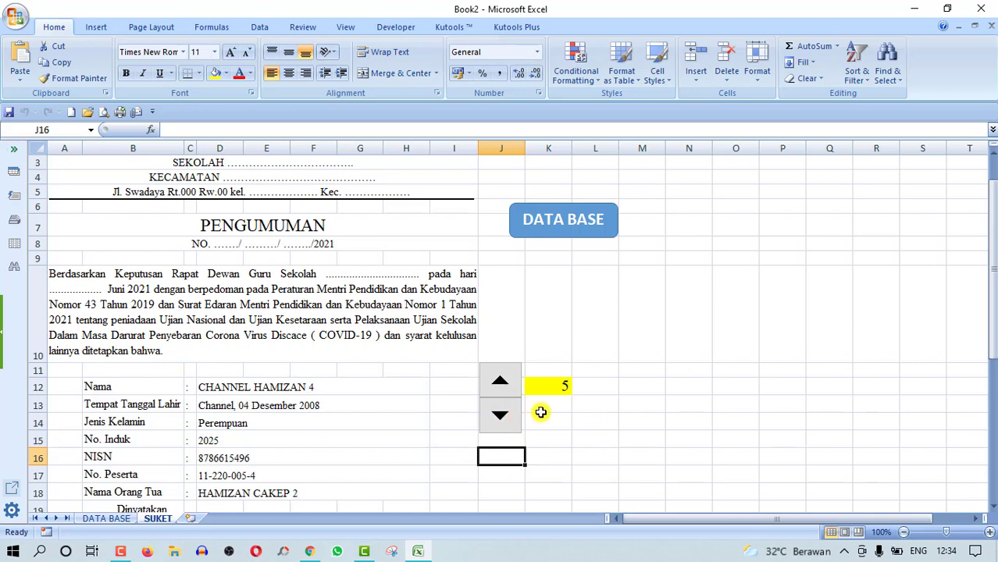
{"action": "left_click", "coordinate": [508, 419]}
{"action": "left_click", "coordinate": [510, 384]}
- Check cells K11, K13 and I14, then advance K12 to record 6, CHANNEL HAMIZAN 5
{"action": "left_click", "coordinate": [546, 370]}
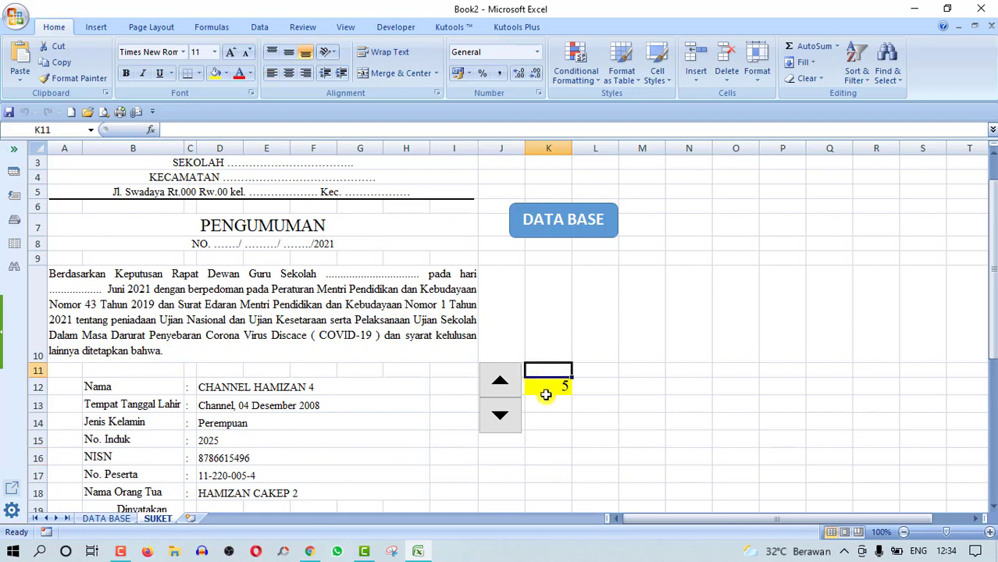
{"action": "left_click", "coordinate": [547, 399]}
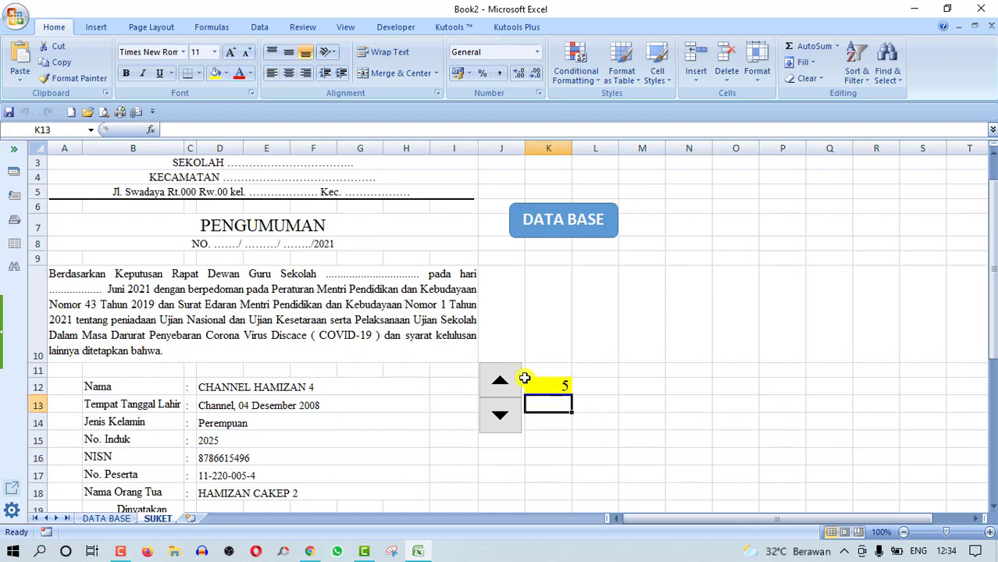
{"action": "left_click", "coordinate": [498, 416]}
{"action": "left_click", "coordinate": [498, 395]}
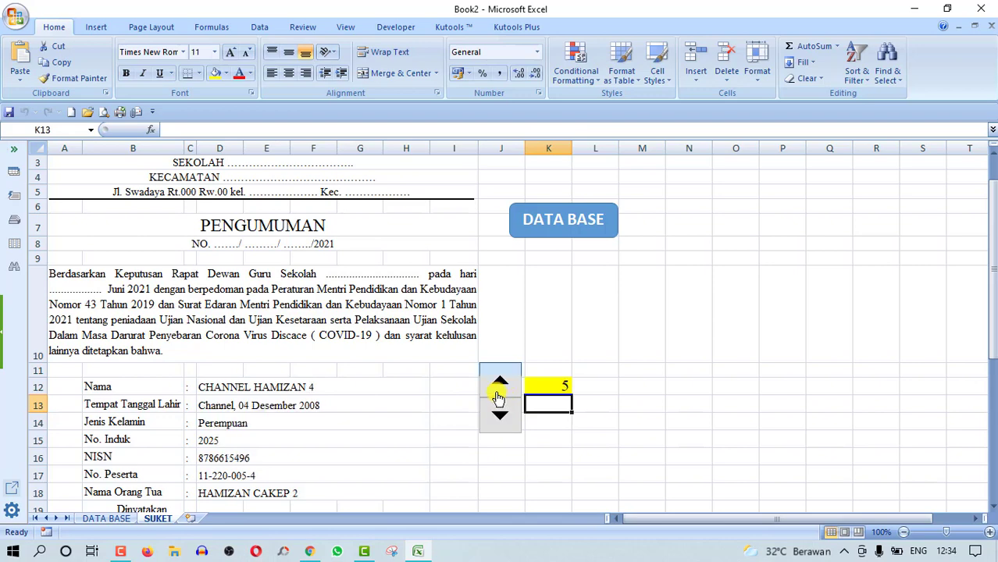
{"action": "left_click", "coordinate": [451, 417]}
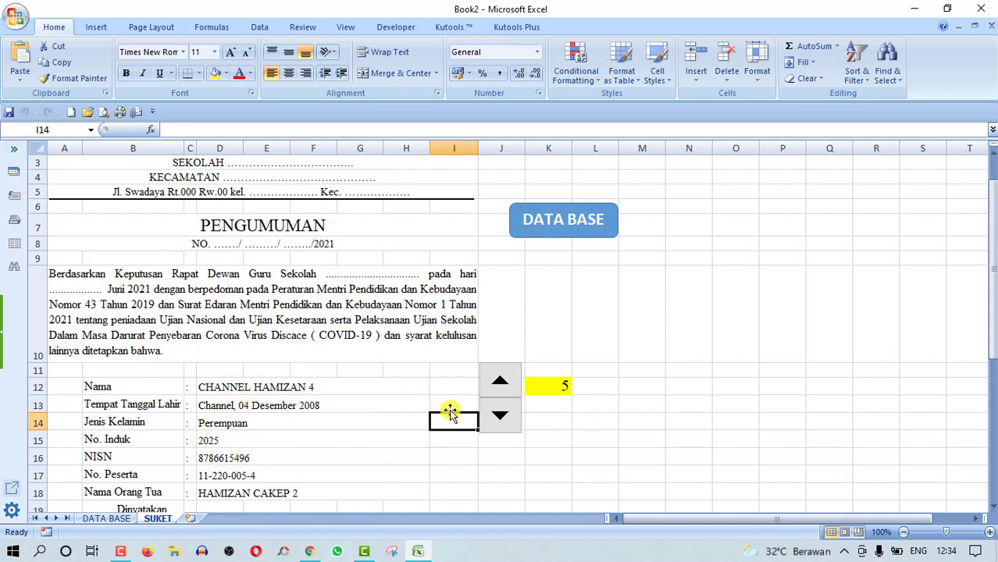
{"action": "left_click", "coordinate": [553, 386]}
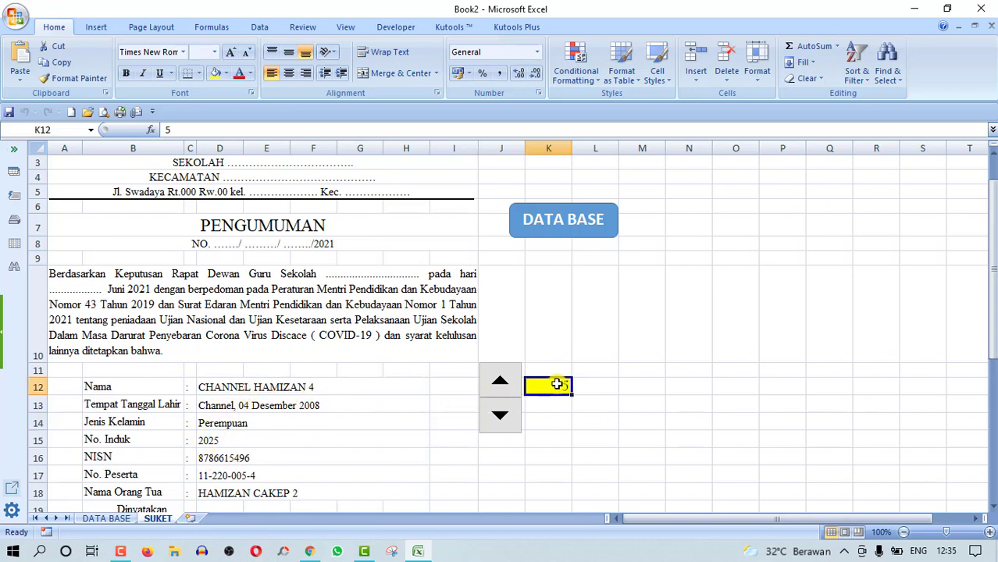
{"action": "left_click", "coordinate": [504, 384]}
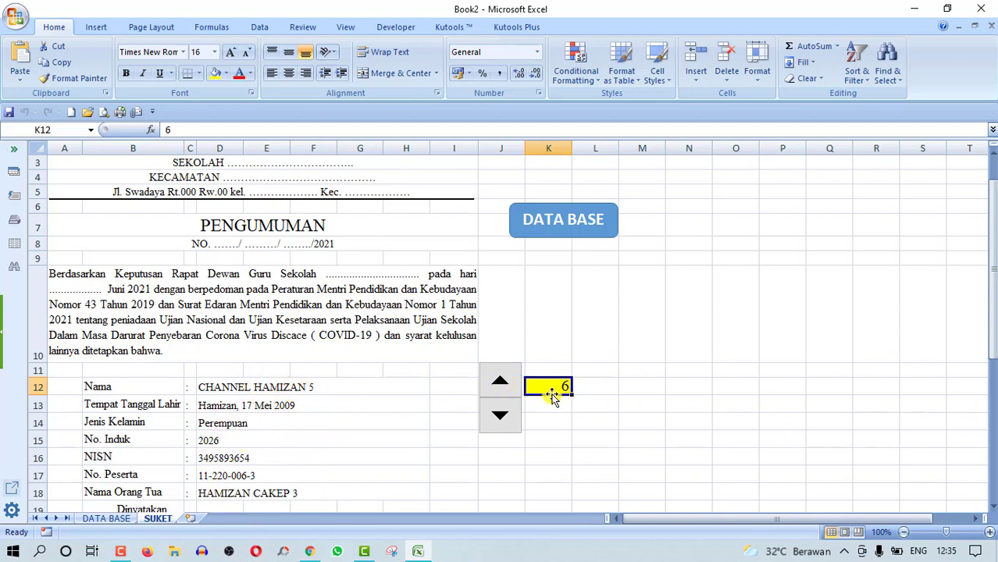
{"action": "left_click", "coordinate": [578, 456]}
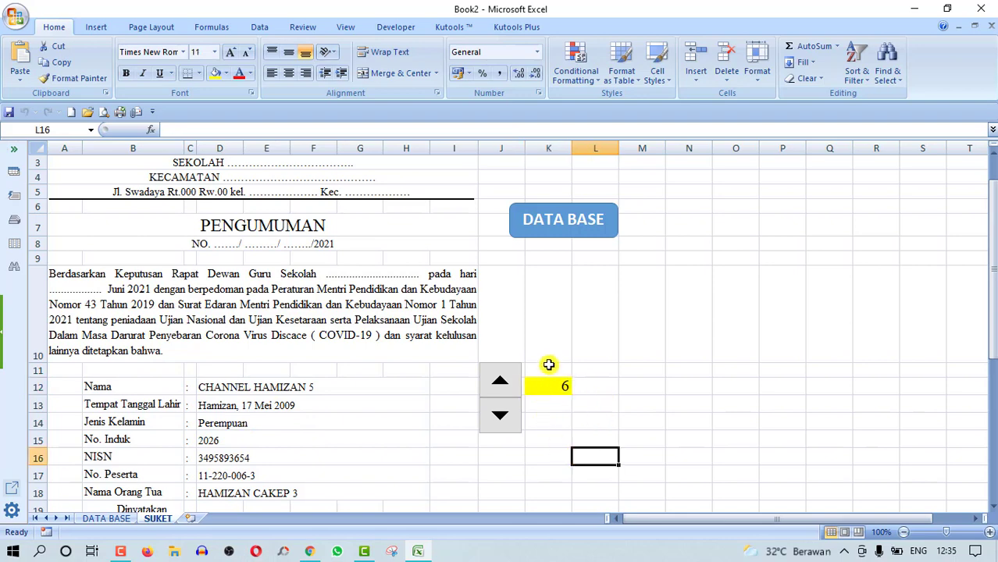
- Clear the record number in K12 and delete the old spin button
{"action": "left_click_drag", "start_coordinate": [549, 367], "coordinate": [472, 434]}
{"action": "key", "text": "Delete"}
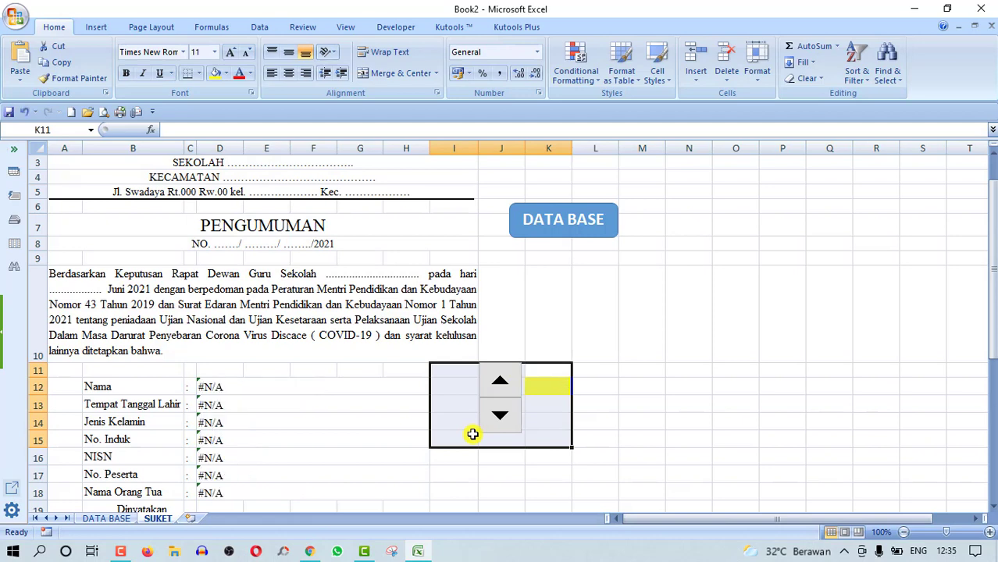
{"action": "right_click", "coordinate": [498, 431]}
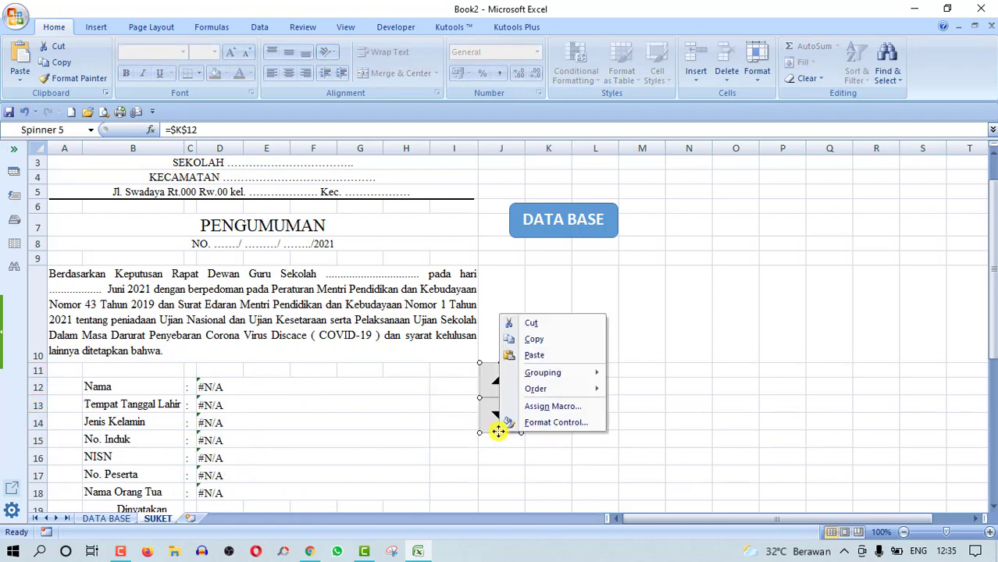
{"action": "key", "text": "Escape"}
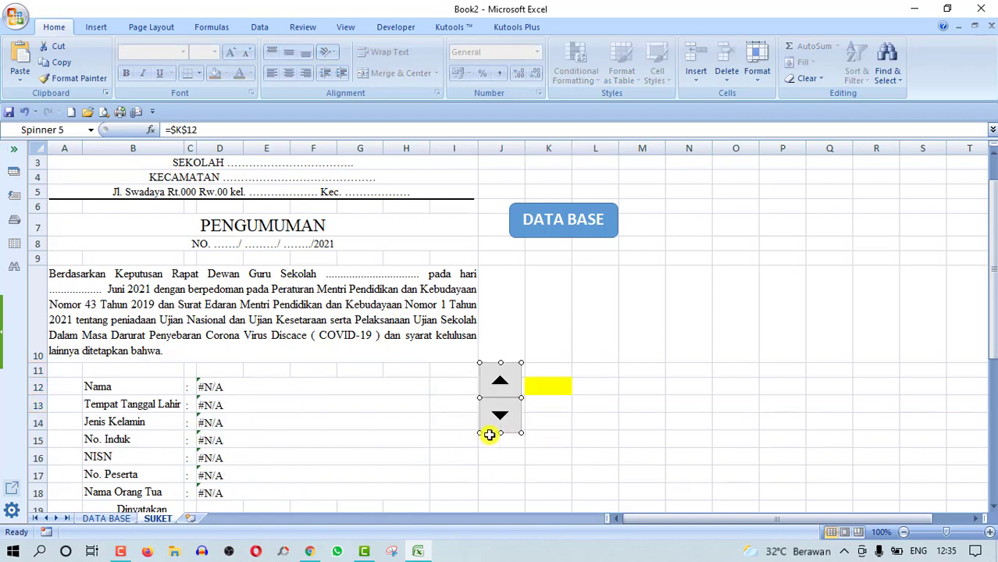
{"action": "key", "text": "Delete"}
{"action": "left_click", "coordinate": [628, 402]}
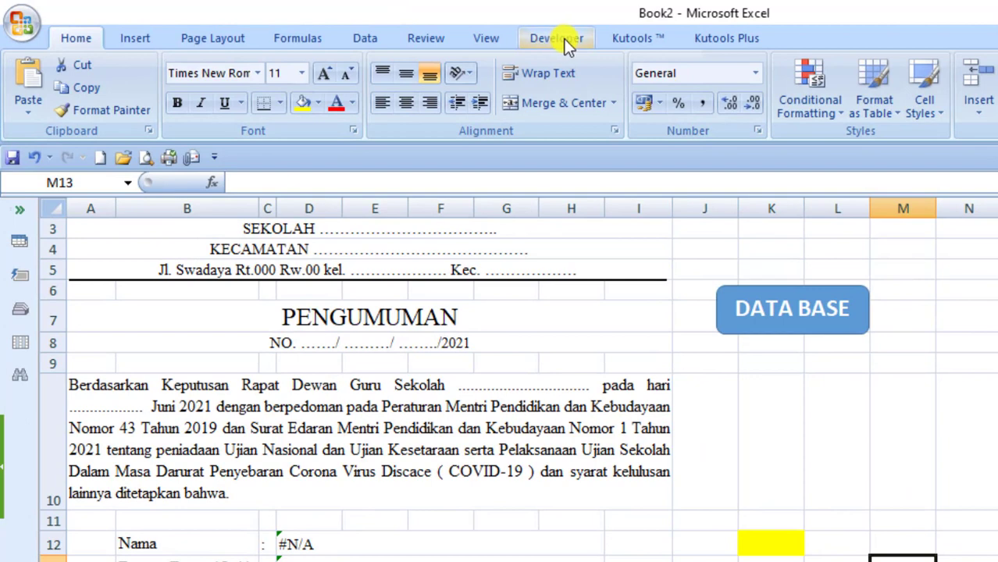
- Draw a new Spin Button (Form Control) from the Developer tab in column J beside K12
{"action": "left_click", "coordinate": [569, 45]}
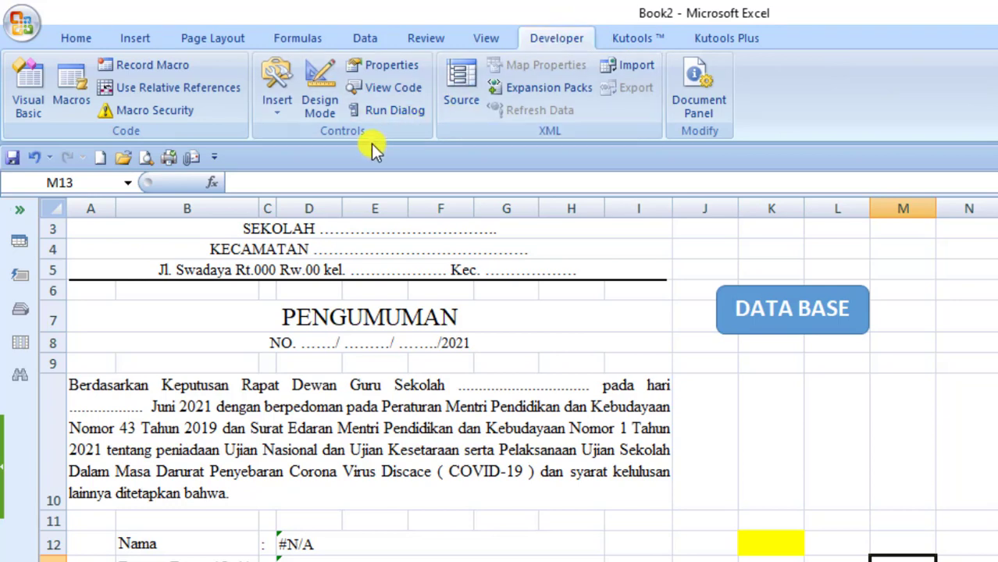
{"action": "left_click", "coordinate": [278, 117]}
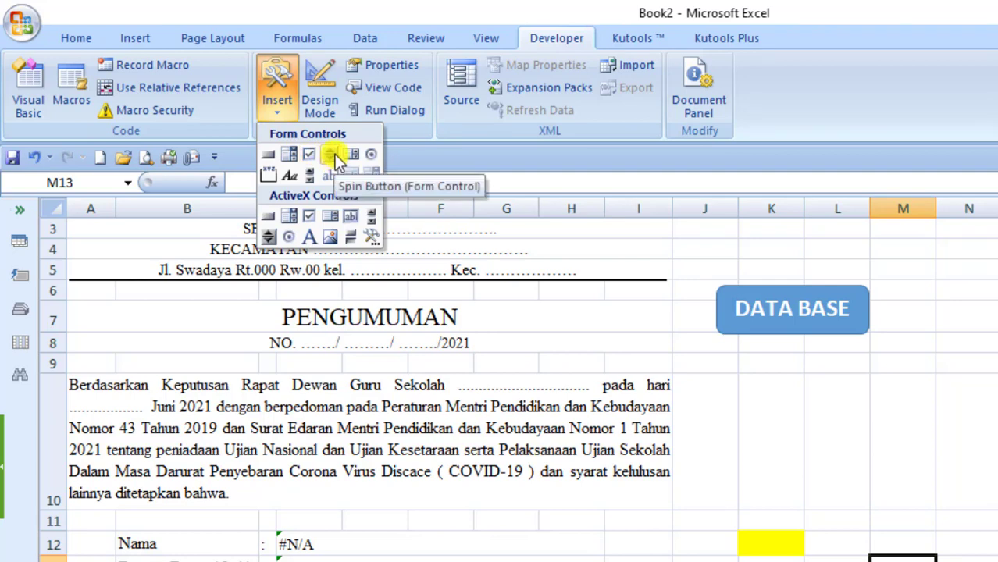
{"action": "left_click", "coordinate": [332, 160]}
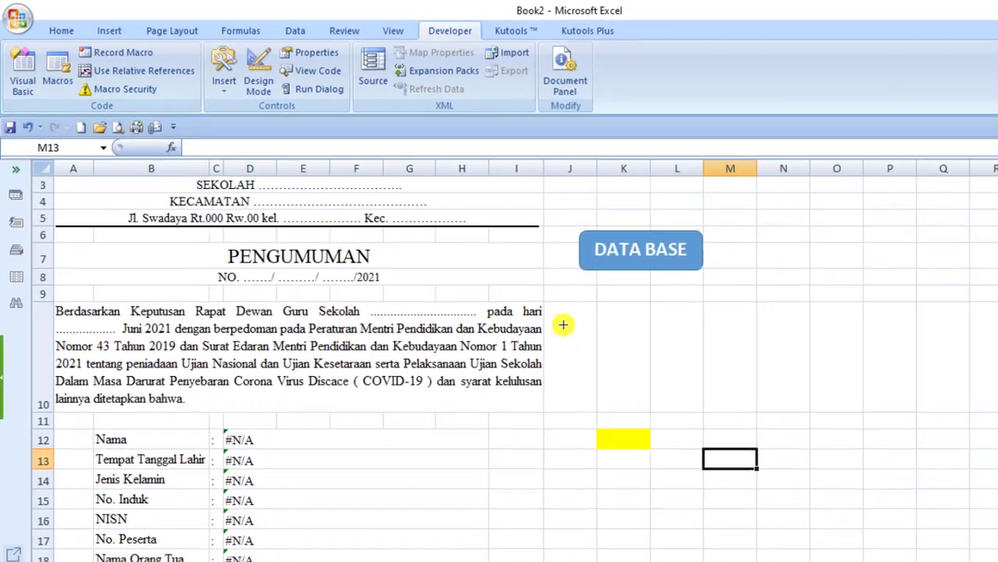
{"action": "left_click_drag", "start_coordinate": [541, 414], "coordinate": [591, 487]}
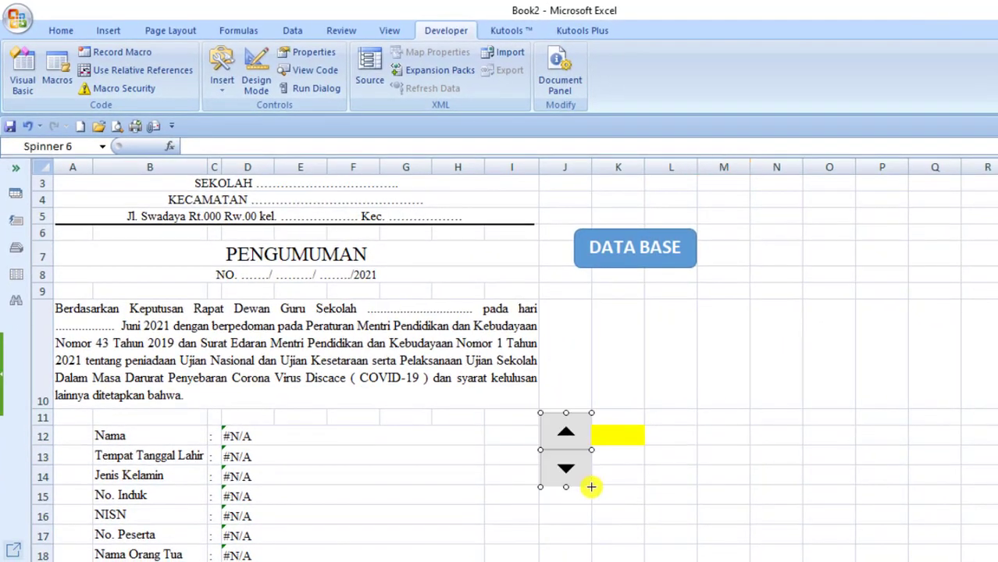
{"action": "left_click", "coordinate": [651, 486]}
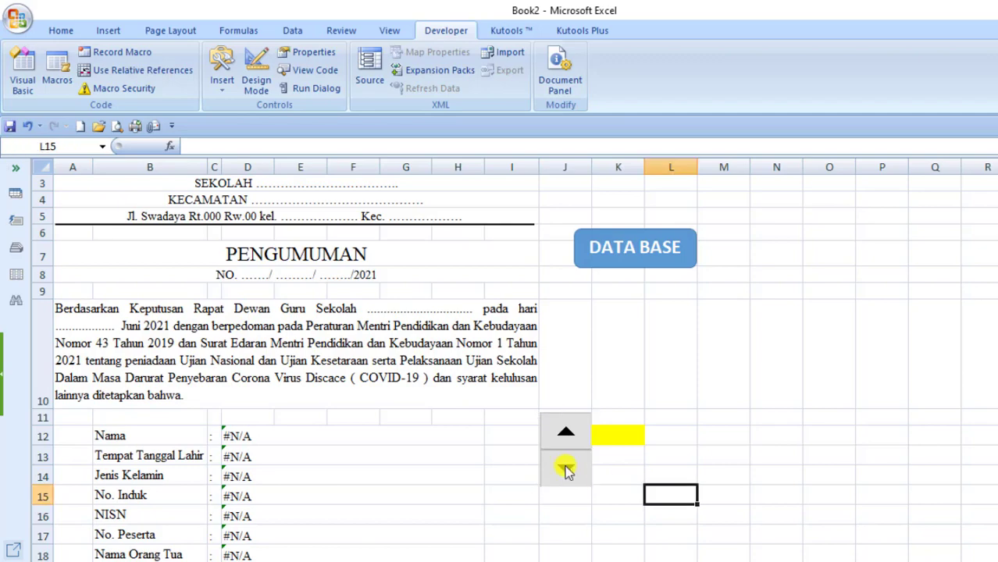
{"action": "right_click", "coordinate": [566, 471]}
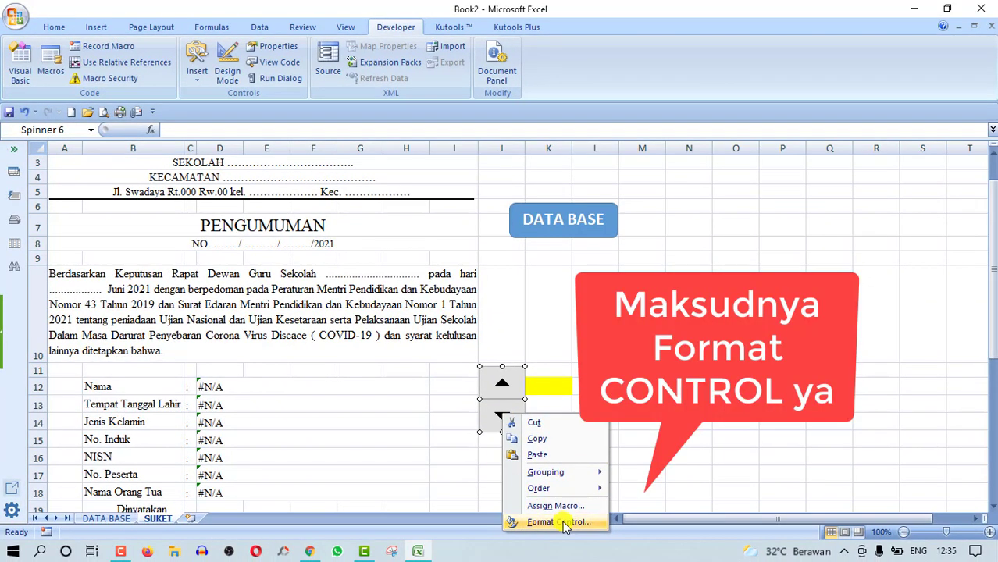
- Give Spinner 6 current value 1, minimum 1, maximum 1000 and incremental change 1
{"action": "left_click", "coordinate": [564, 524]}
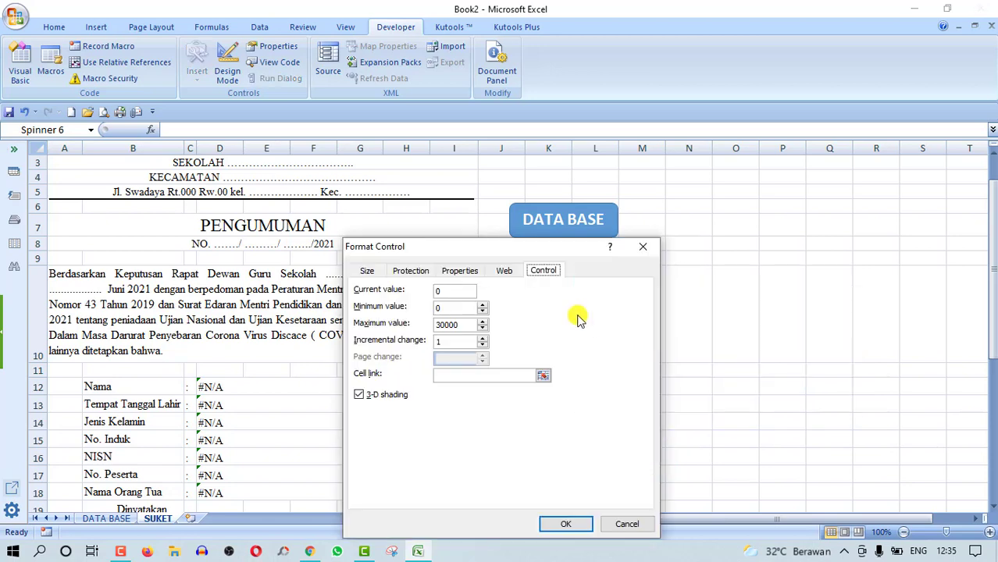
{"action": "mouse_move", "coordinate": [503, 243]}
{"action": "left_mouse_down"}
{"action": "mouse_move", "coordinate": [671, 137]}
{"action": "mouse_move", "coordinate": [708, 142]}
{"action": "left_mouse_up"}
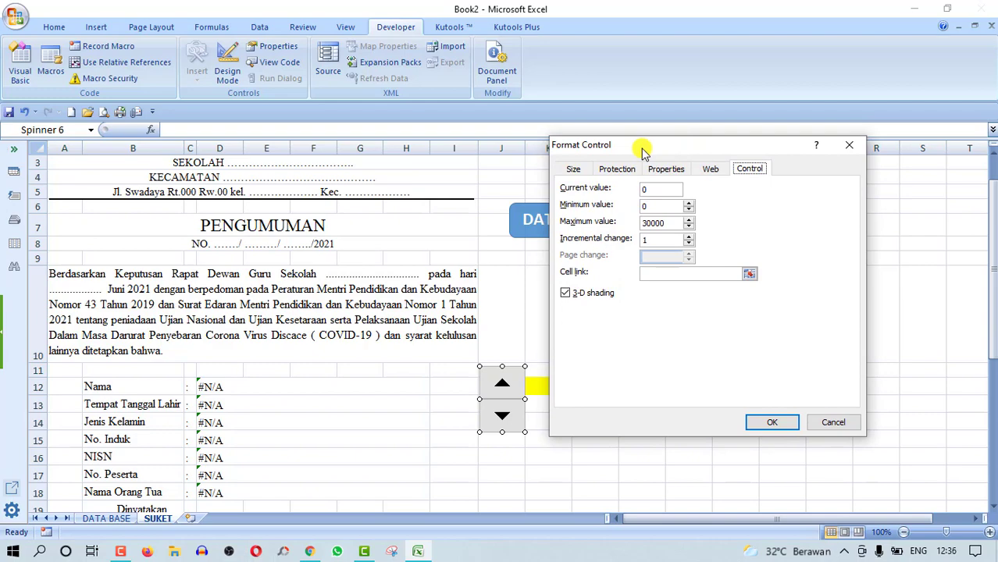
{"action": "left_click_drag", "start_coordinate": [643, 150], "coordinate": [656, 151]}
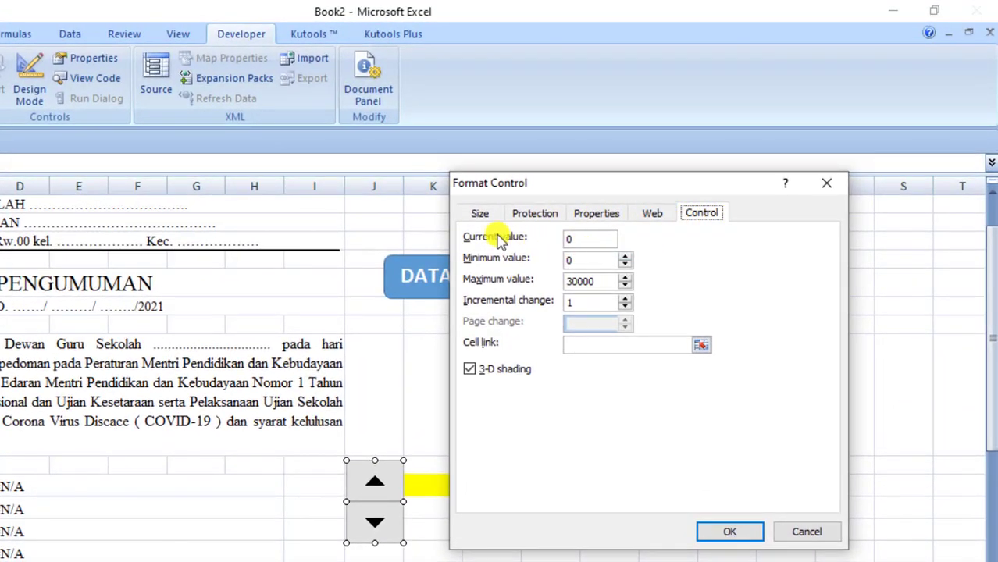
{"action": "left_click", "coordinate": [575, 239]}
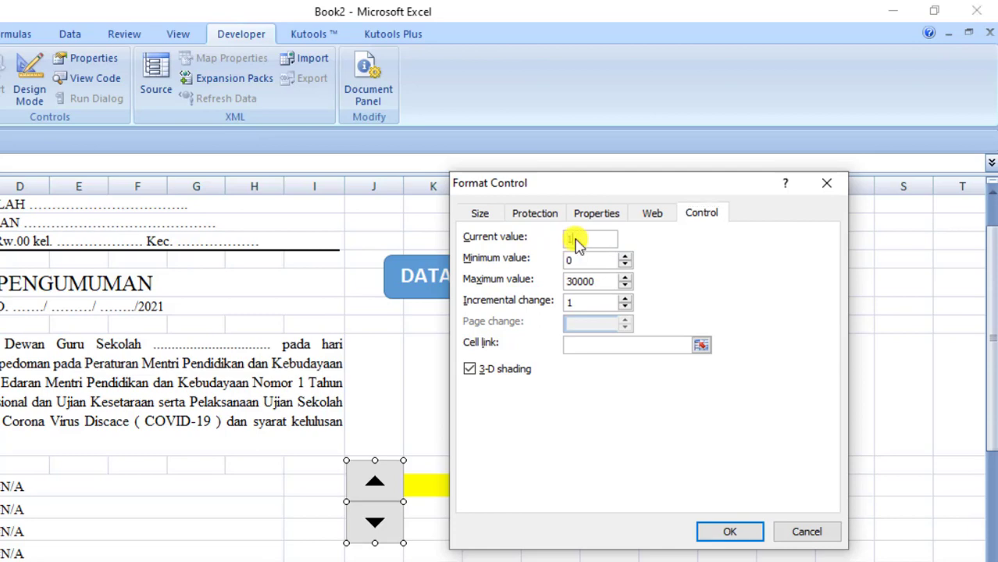
{"action": "left_click", "coordinate": [576, 260]}
{"action": "type", "text": "1"}
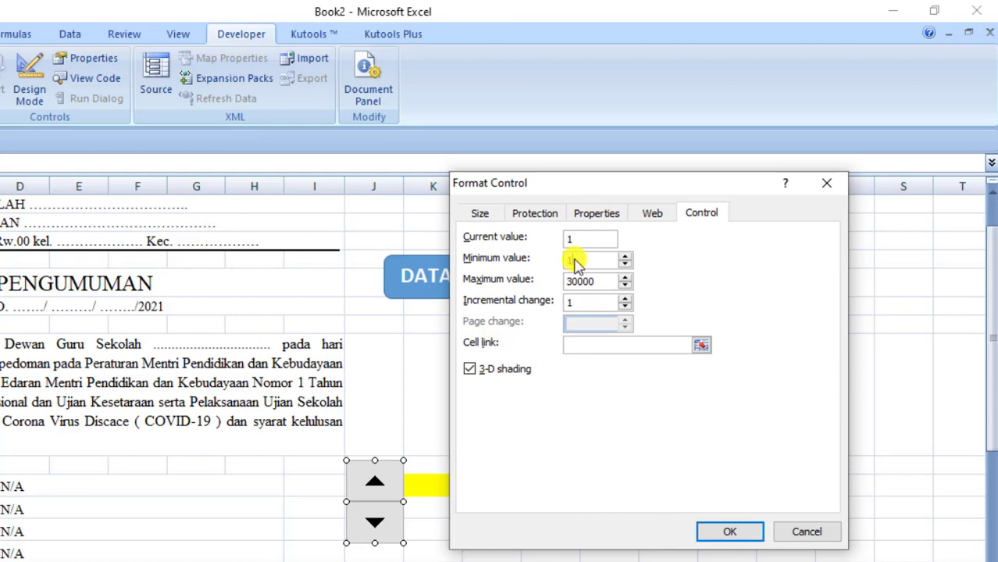
{"action": "left_click", "coordinate": [604, 286]}
{"action": "type", "text": "1000"}
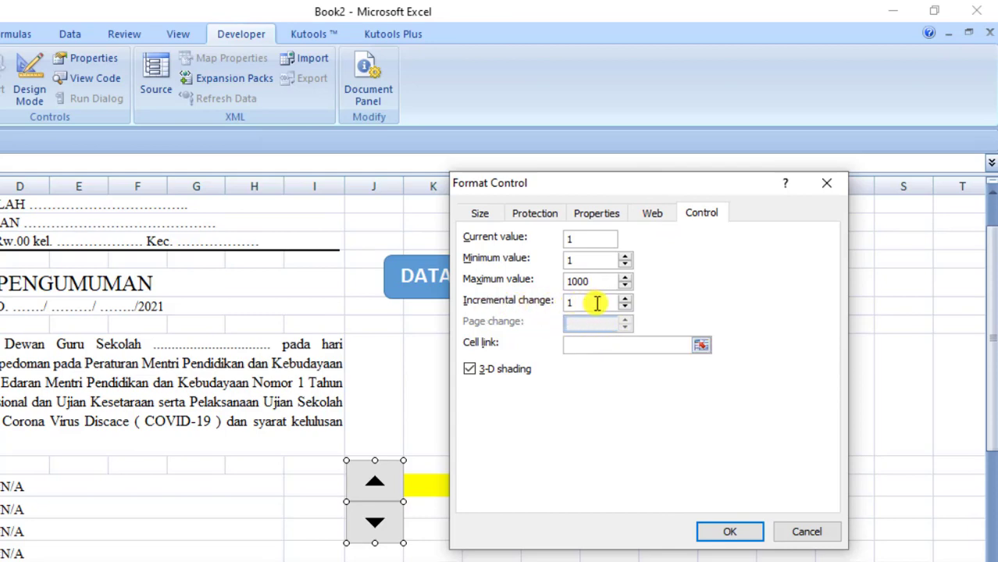
{"action": "left_click", "coordinate": [629, 341]}
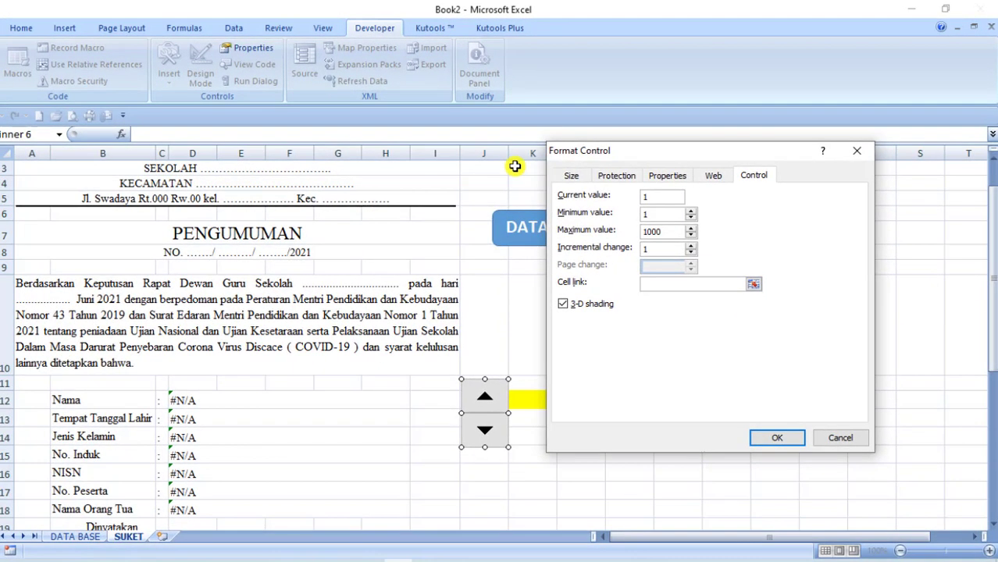
- Link Spinner 6 to cell $K$12 and confirm, so K12 shows record 1
{"action": "left_click_drag", "start_coordinate": [635, 150], "coordinate": [697, 150]}
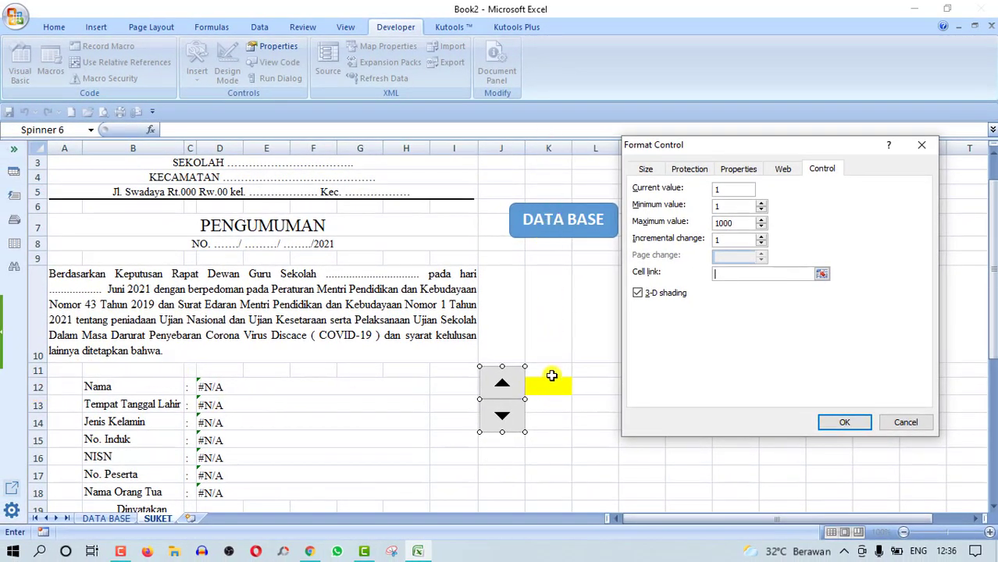
{"action": "left_click", "coordinate": [549, 386]}
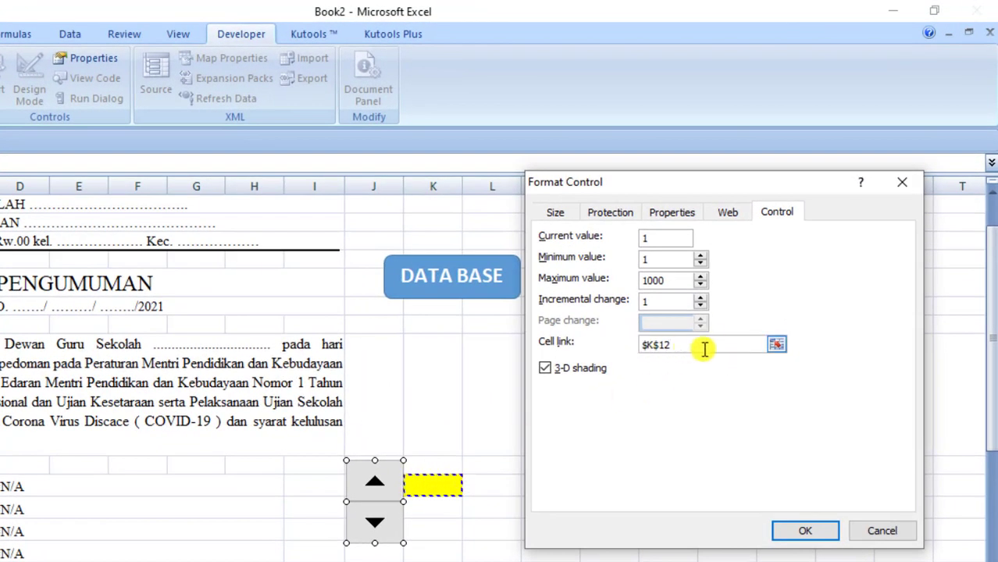
{"action": "left_click_drag", "start_coordinate": [690, 345], "coordinate": [639, 345]}
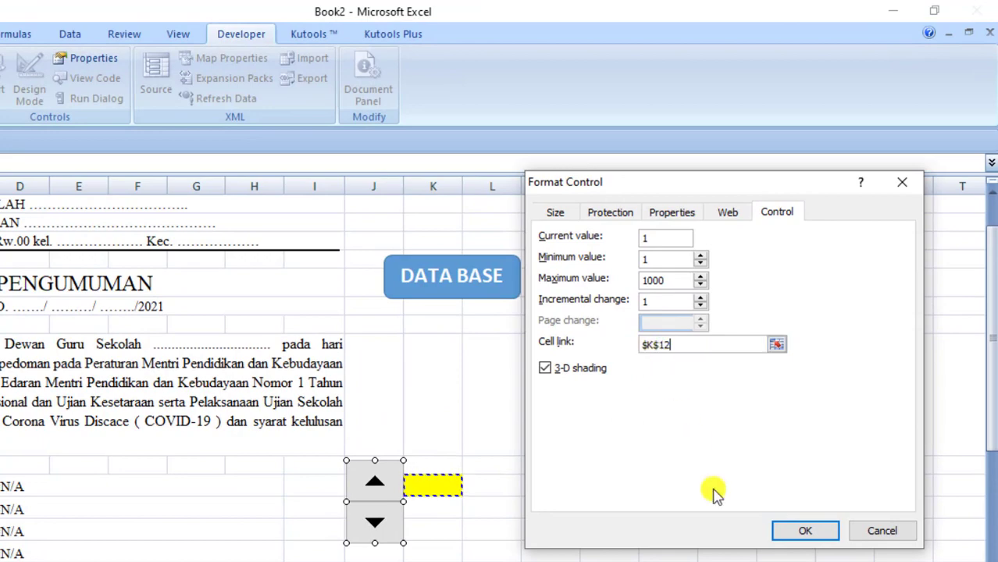
{"action": "left_click", "coordinate": [820, 535]}
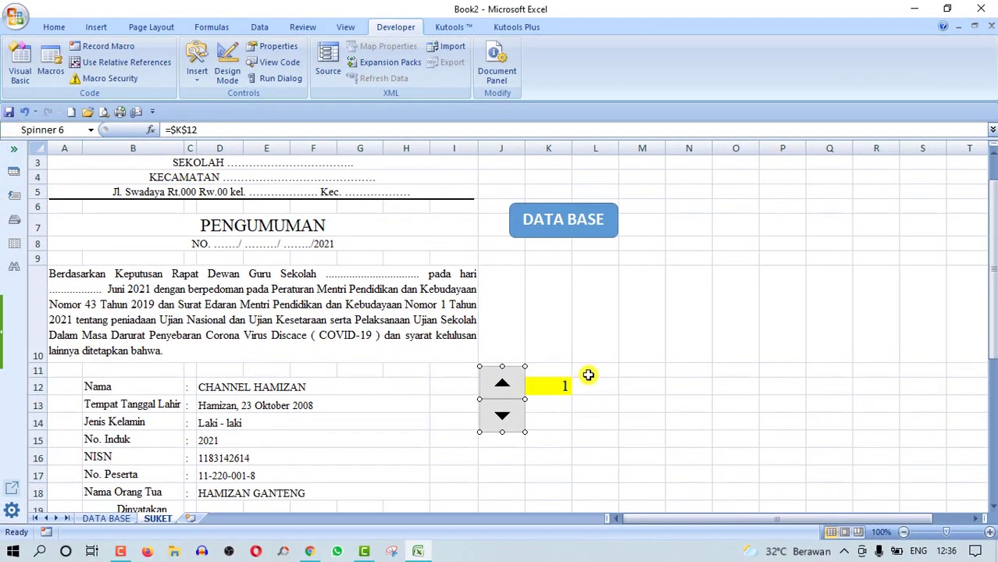
- Set K12's record number to font size 20 and make row 12 slightly taller
{"action": "left_click", "coordinate": [587, 372]}
{"action": "left_click", "coordinate": [550, 385]}
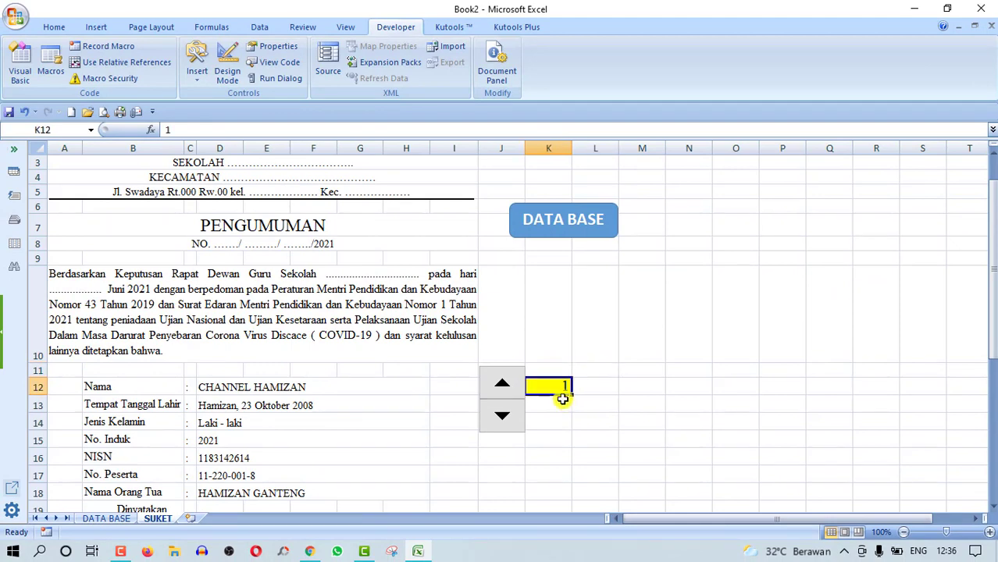
{"action": "left_click", "coordinate": [53, 25]}
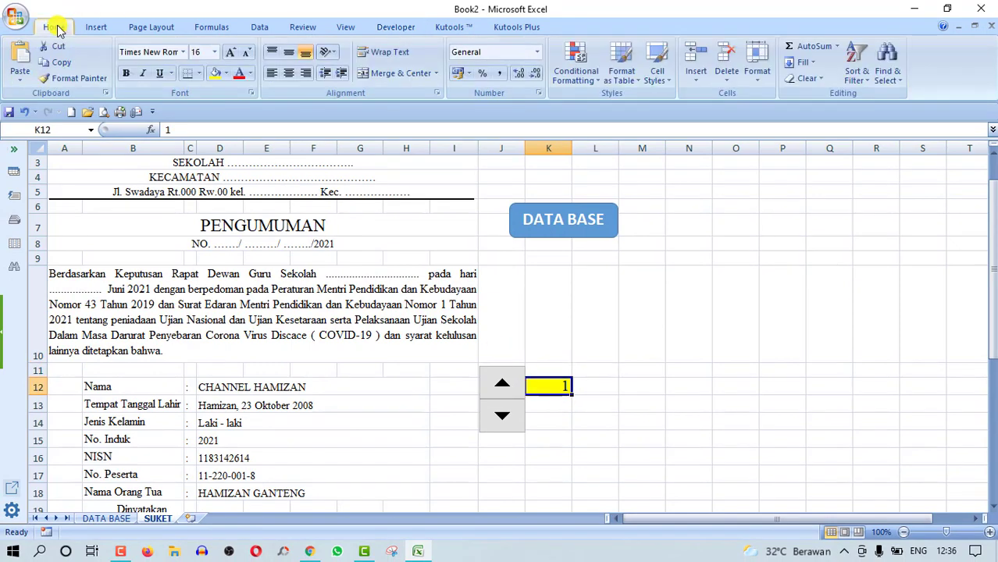
{"action": "left_click", "coordinate": [214, 52]}
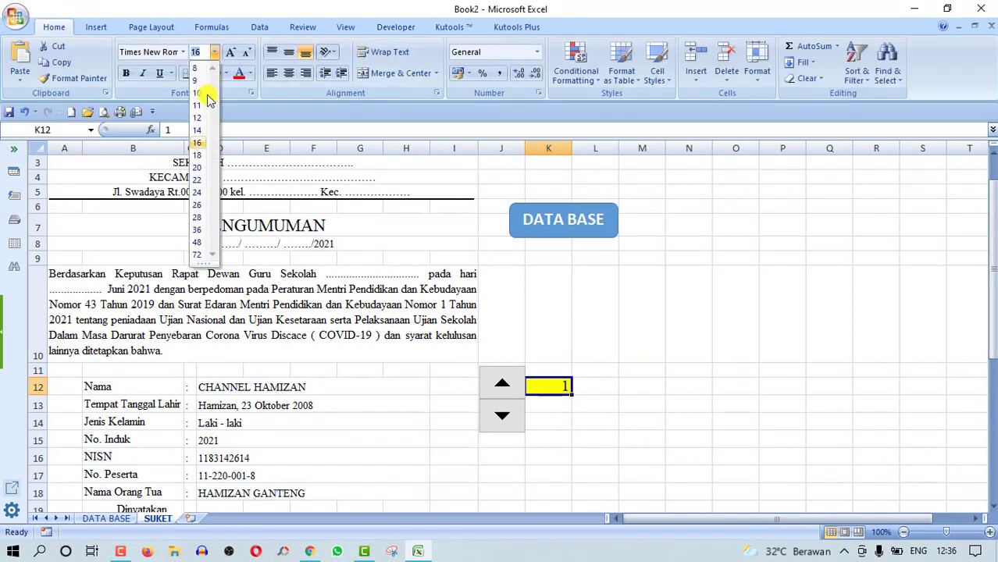
{"action": "left_click", "coordinate": [197, 179]}
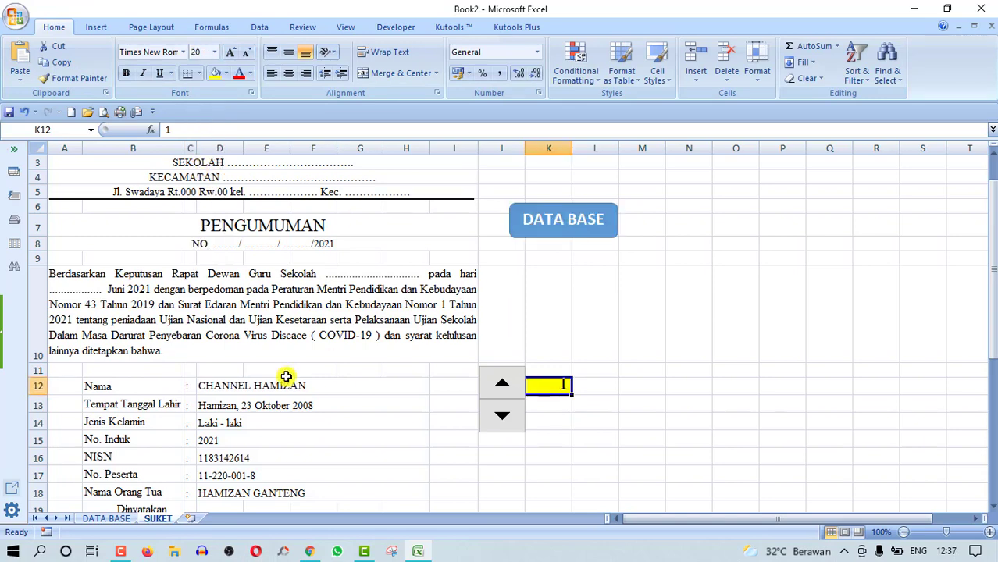
{"action": "left_click_drag", "start_coordinate": [37, 395], "coordinate": [37, 398]}
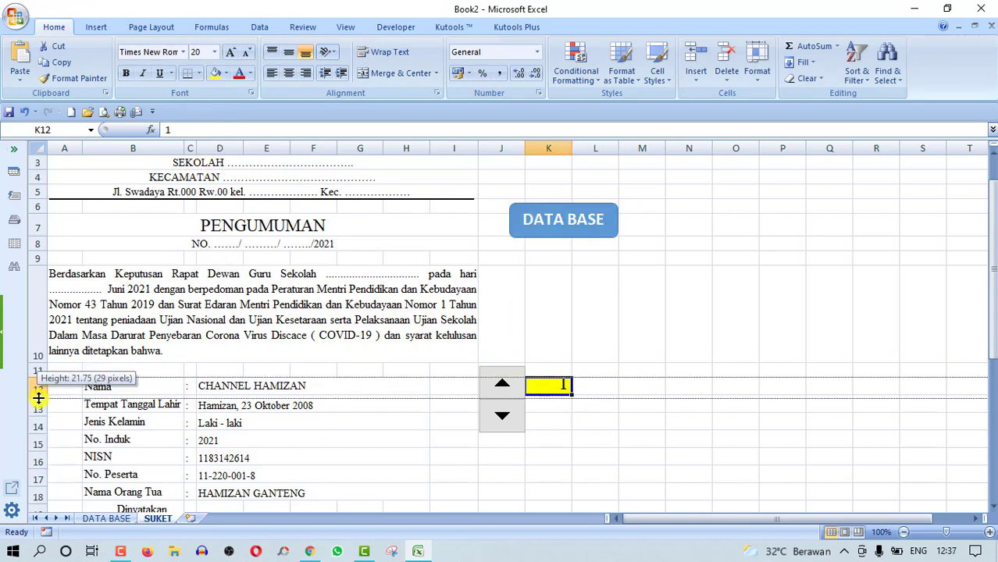
- Advance the new spinner through several student records, watching the letter's fields update
{"action": "left_click", "coordinate": [576, 429]}
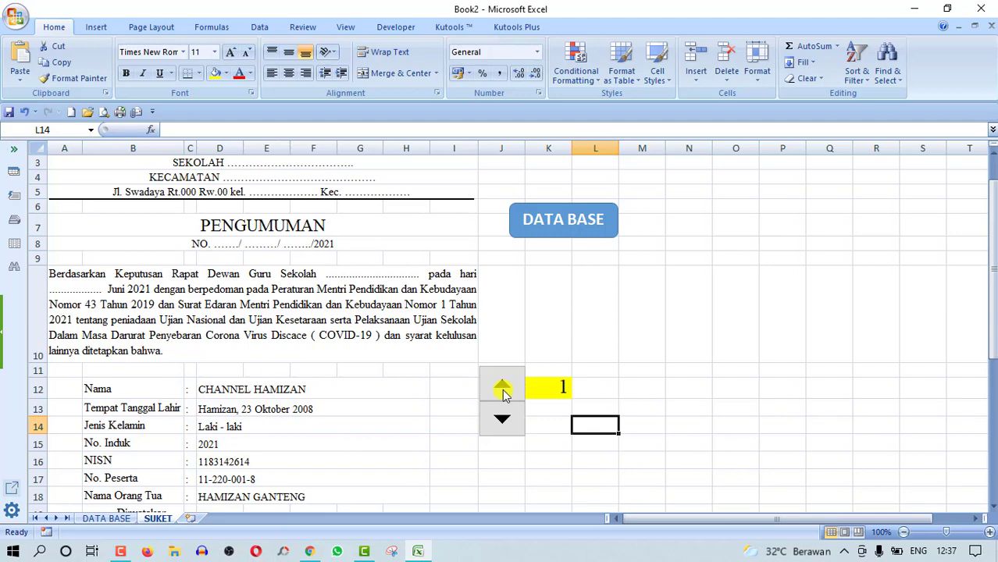
{"action": "left_click", "coordinate": [504, 393]}
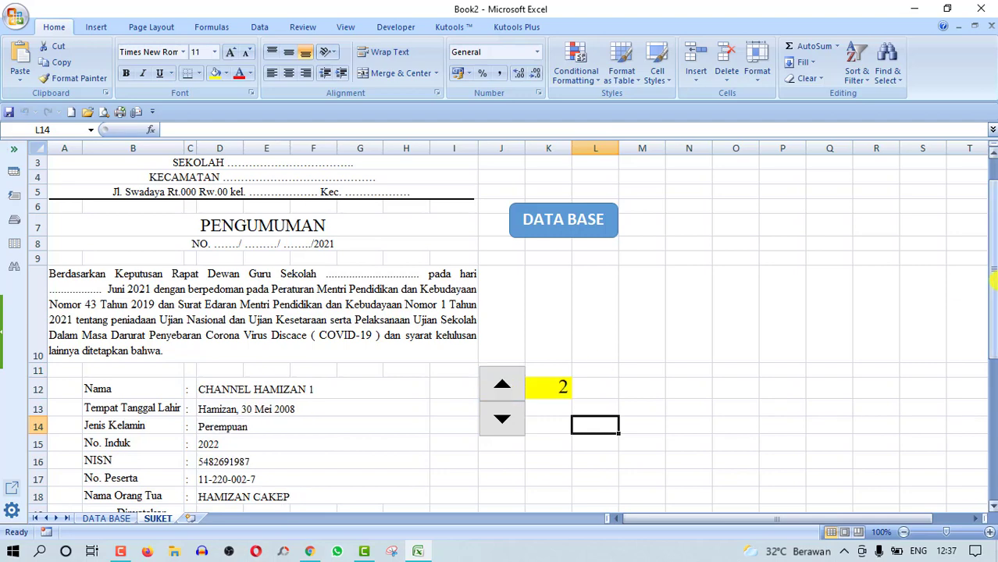
{"action": "left_click_drag", "start_coordinate": [996, 286], "coordinate": [993, 297]}
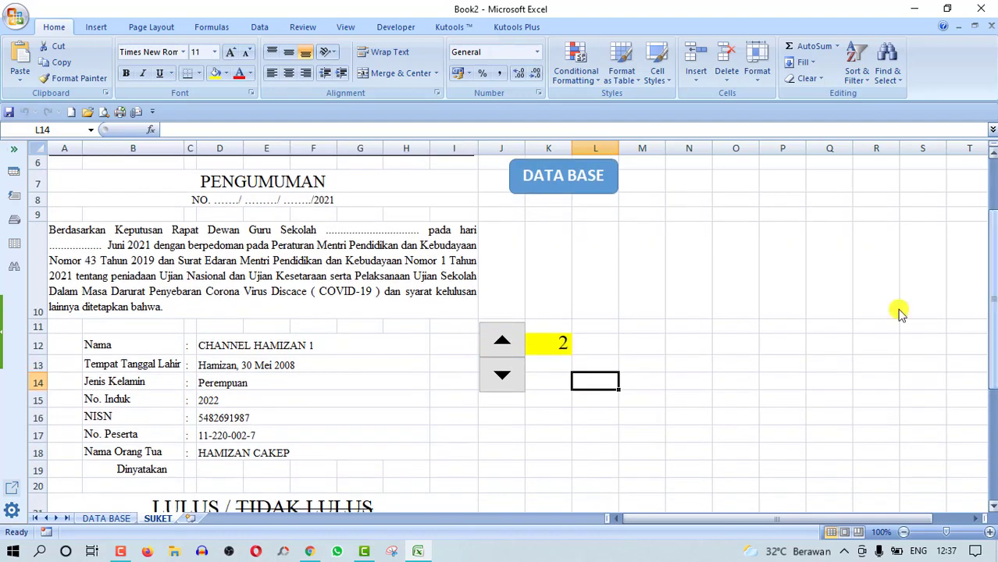
{"action": "left_click", "coordinate": [508, 348]}
{"action": "left_click", "coordinate": [504, 347]}
{"action": "left_click", "coordinate": [504, 346]}
{"action": "left_click", "coordinate": [505, 347]}
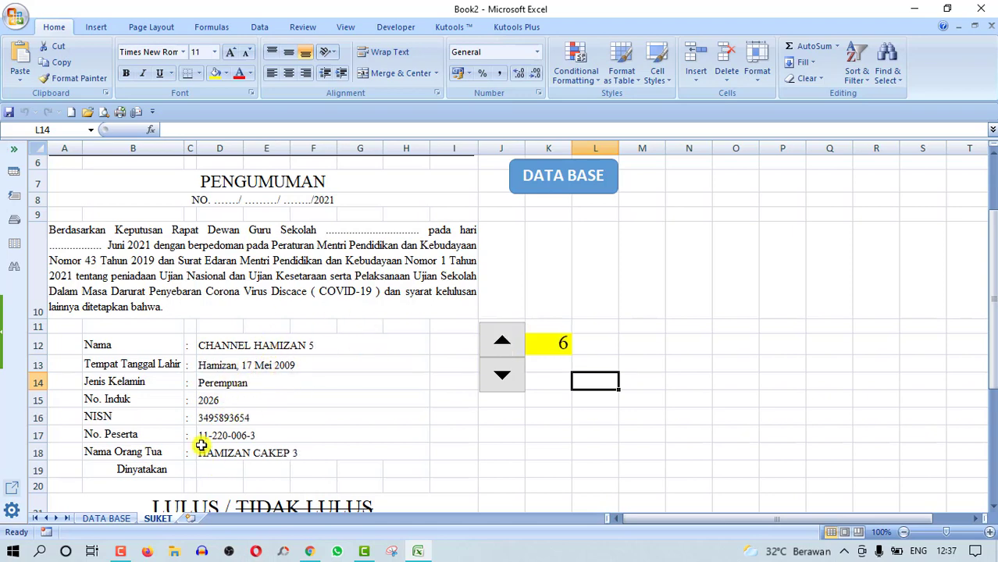
- Step the records back and forth from K12, leaving record 5 in the letter
{"action": "left_click", "coordinate": [556, 342]}
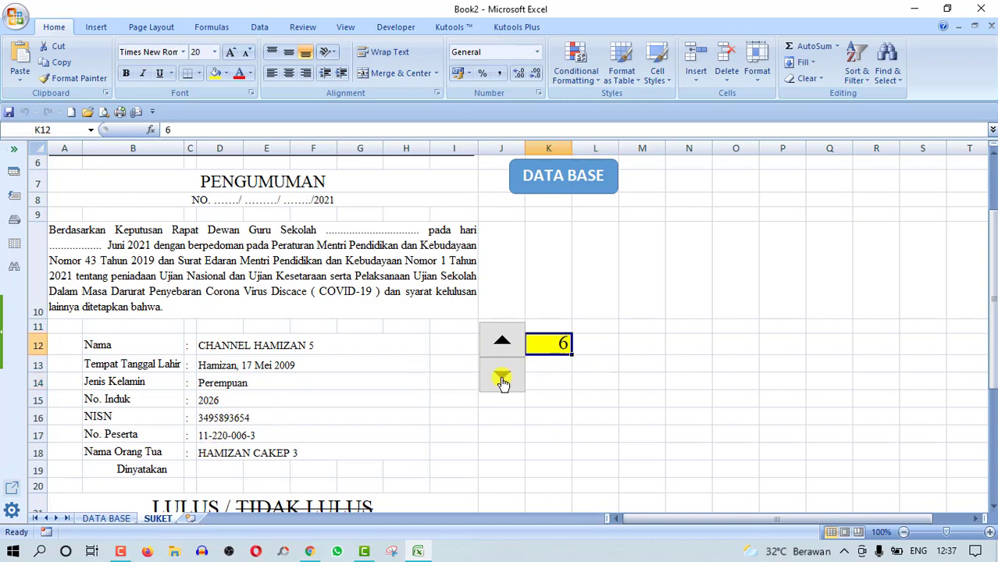
{"action": "left_click", "coordinate": [502, 376]}
{"action": "left_click", "coordinate": [504, 341]}
{"action": "left_click", "coordinate": [506, 348]}
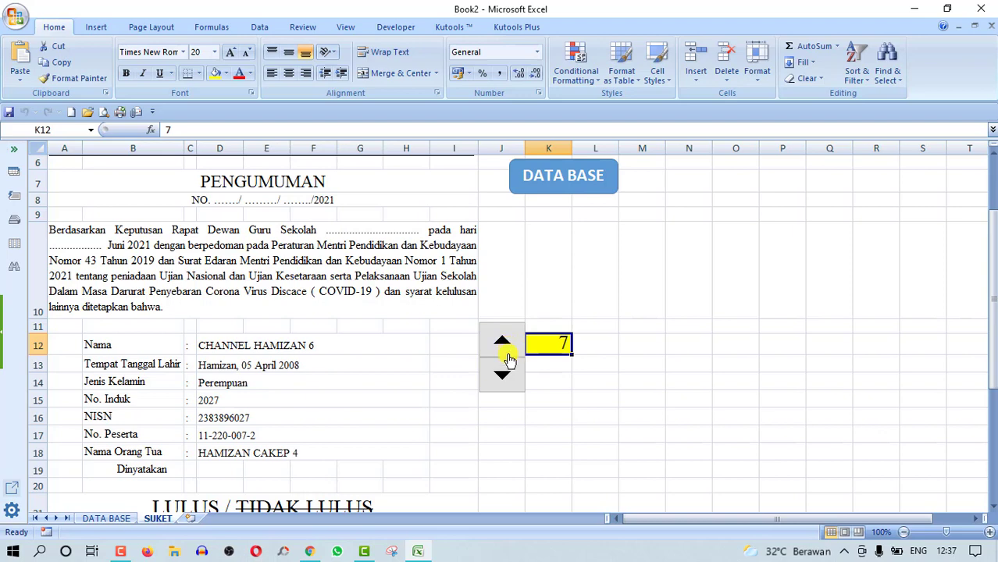
{"action": "left_click", "coordinate": [506, 375]}
{"action": "left_click", "coordinate": [506, 376]}
{"action": "left_click", "coordinate": [553, 405]}
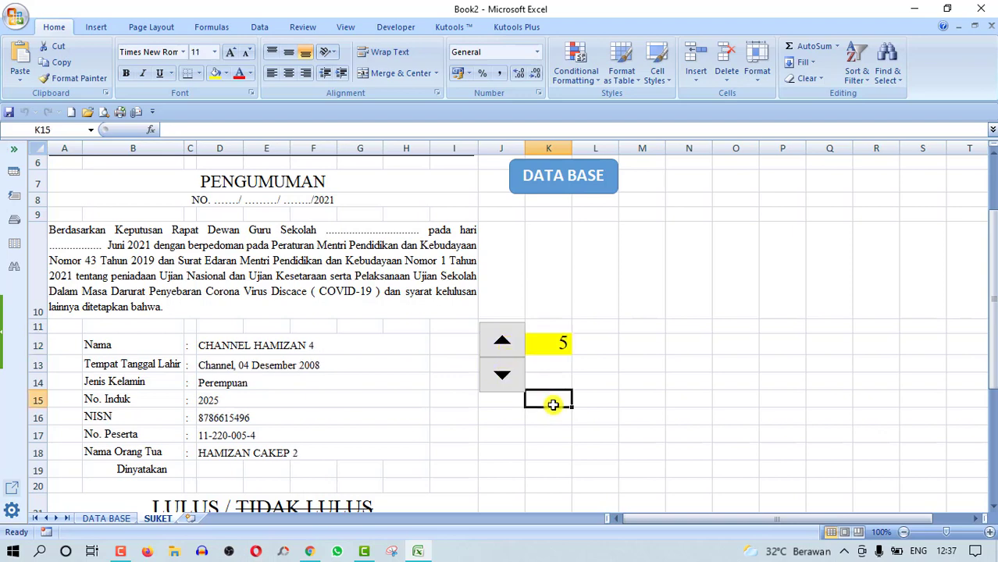